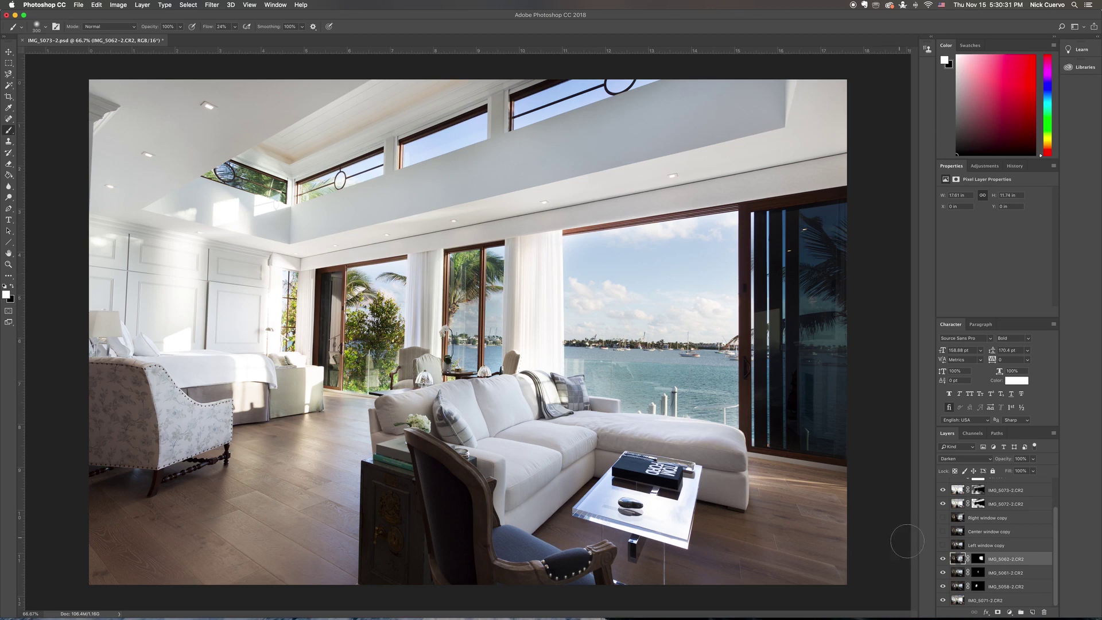
Compare the room photo with the window layers IMG_5062-2.CR2, IMG_5061-2.CR2 and IMG_5058-2.CR2 hidden and shown
click(943, 559)
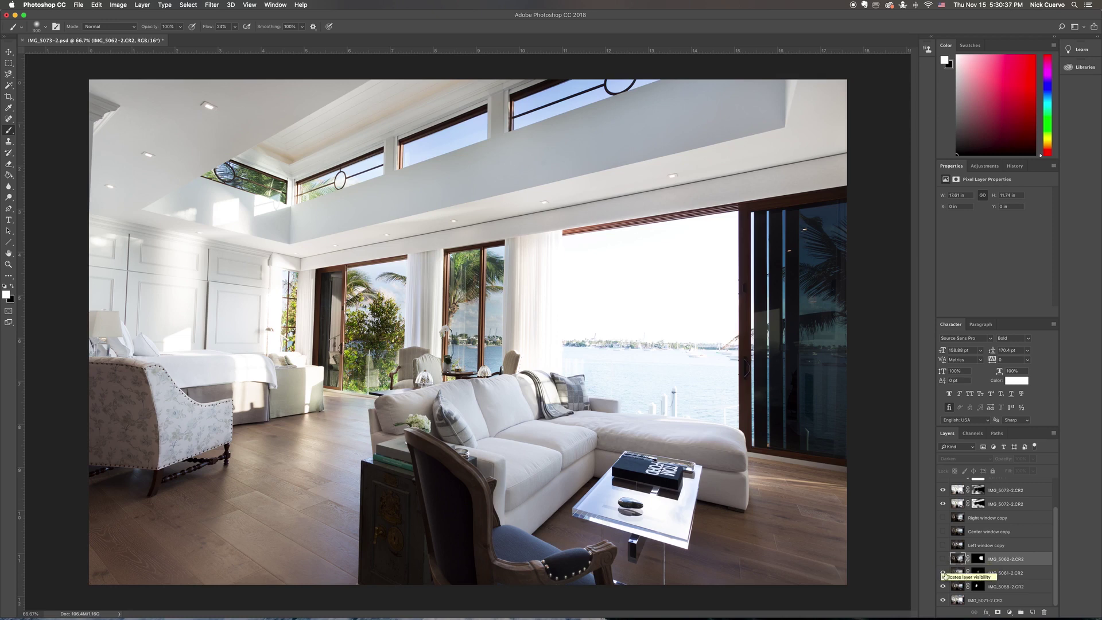
click(959, 572)
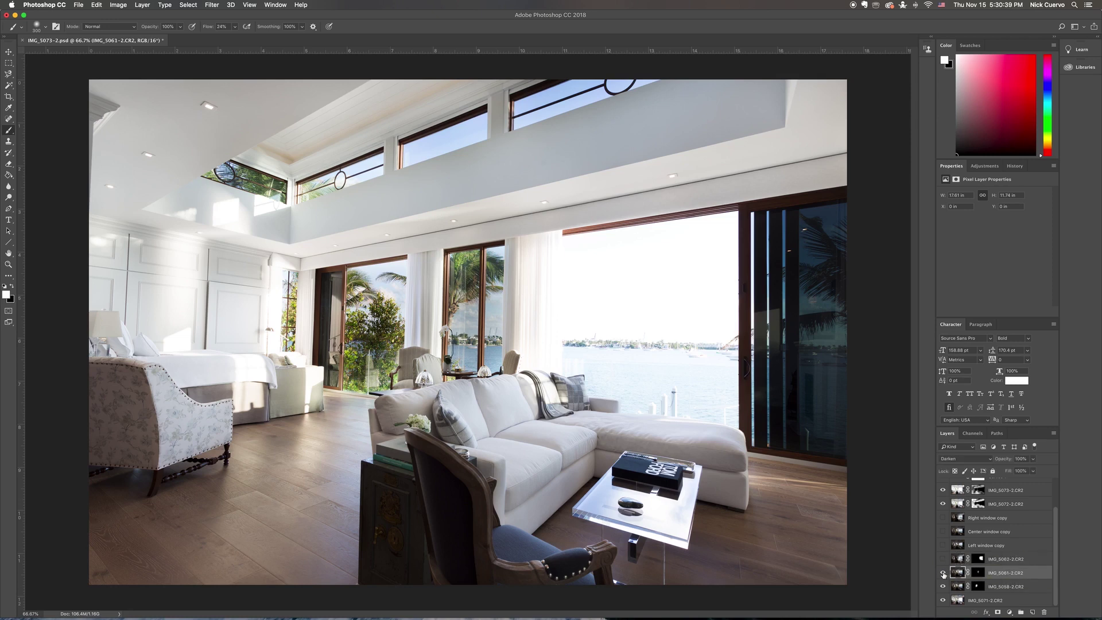
click(944, 573)
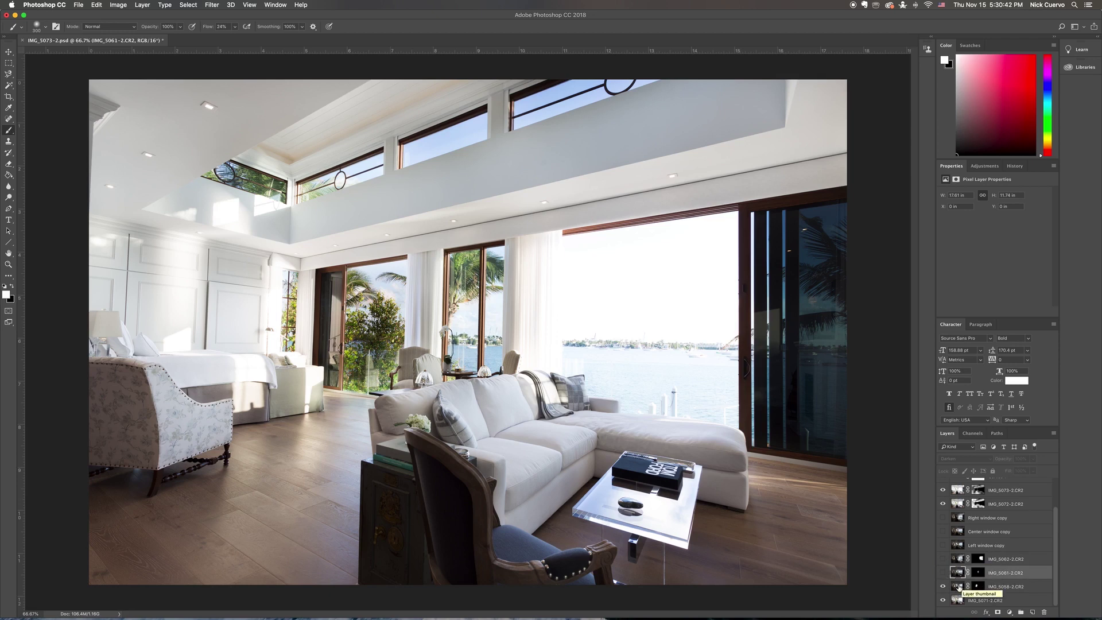
click(957, 587)
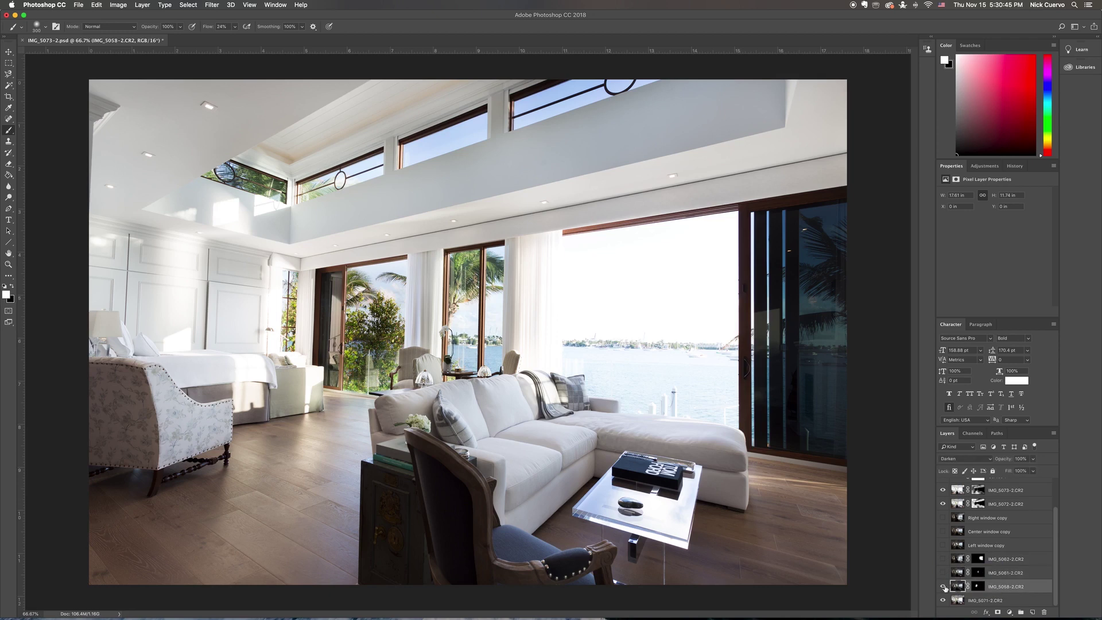
click(943, 586)
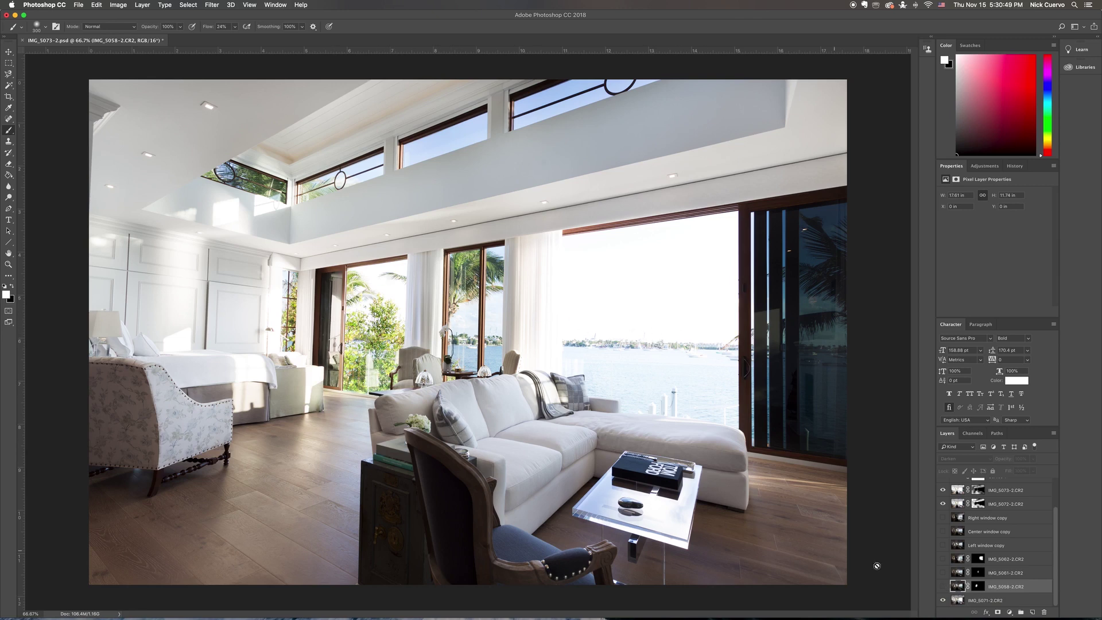
click(943, 586)
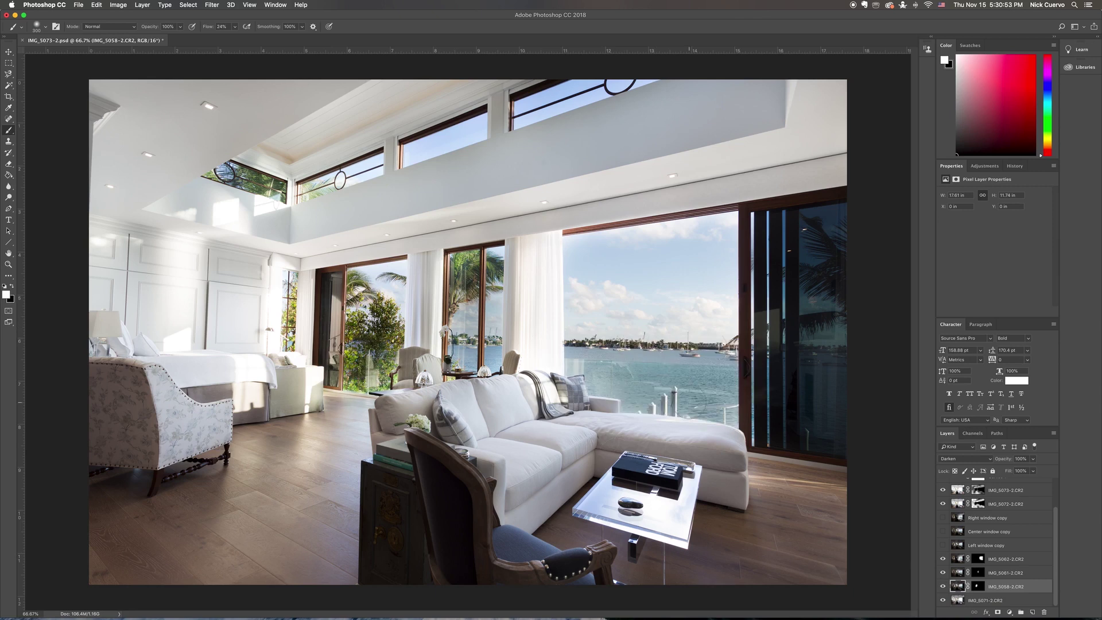
Hide every layer above the base exposure IMG_5071-2.CR2 and make that base layer active
click(944, 585)
scroll(994, 576, up, 5)
drag(944, 499, 947, 542)
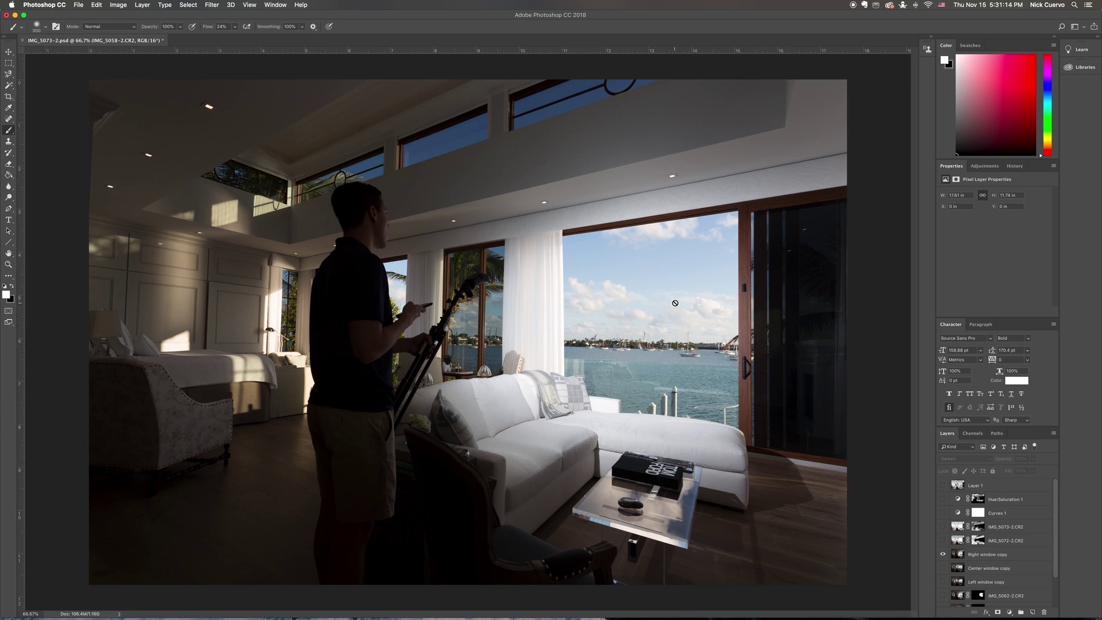
scroll(996, 553, down, 3)
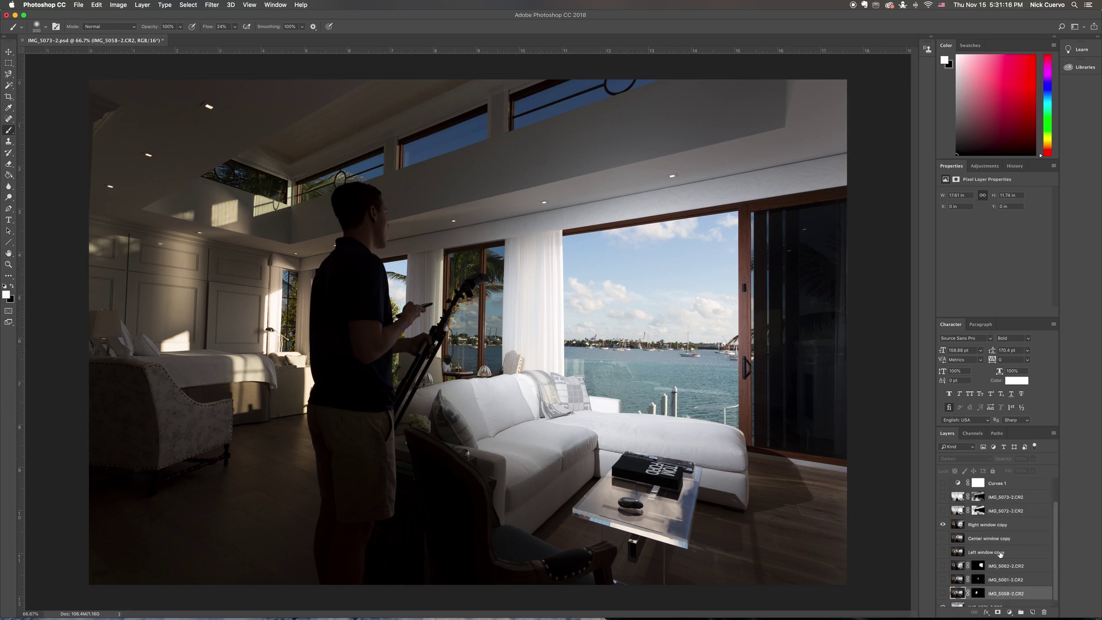
click(1002, 518)
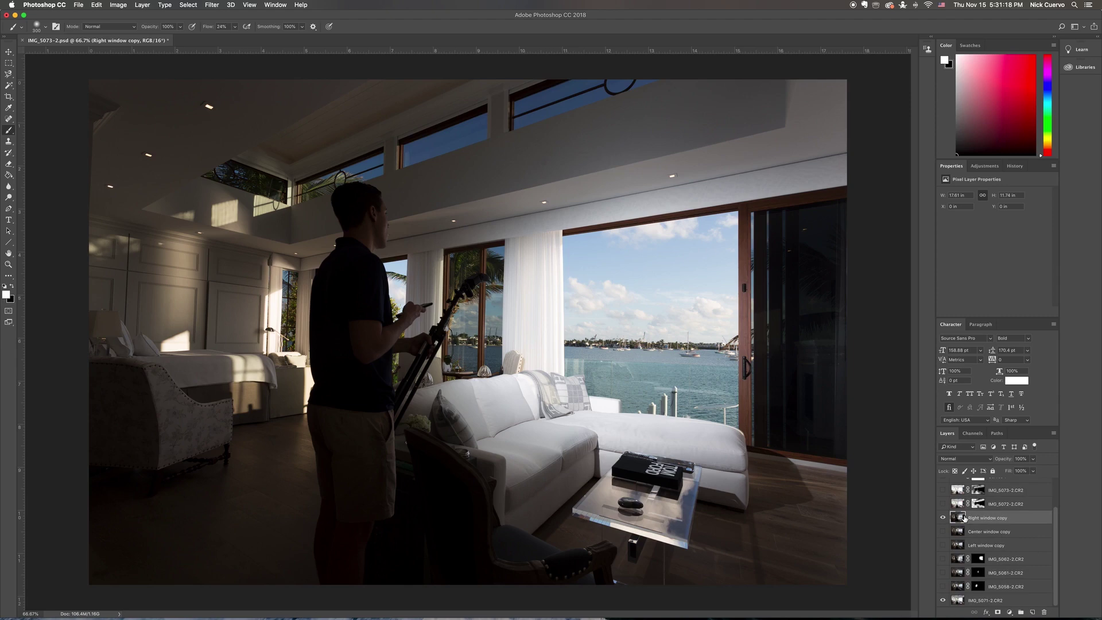
click(944, 518)
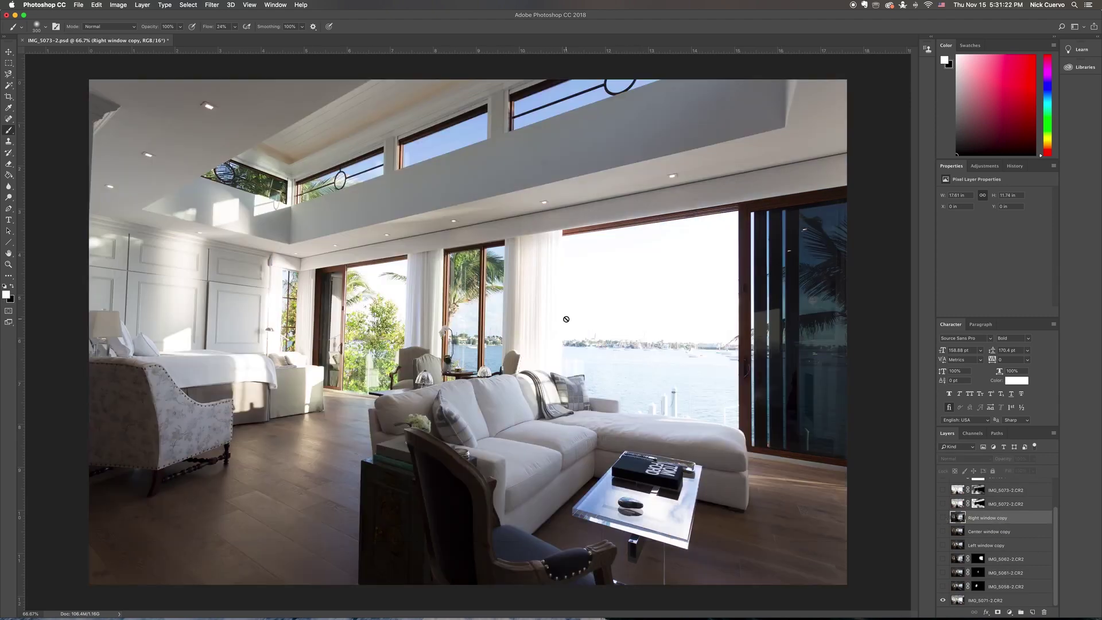
click(1002, 601)
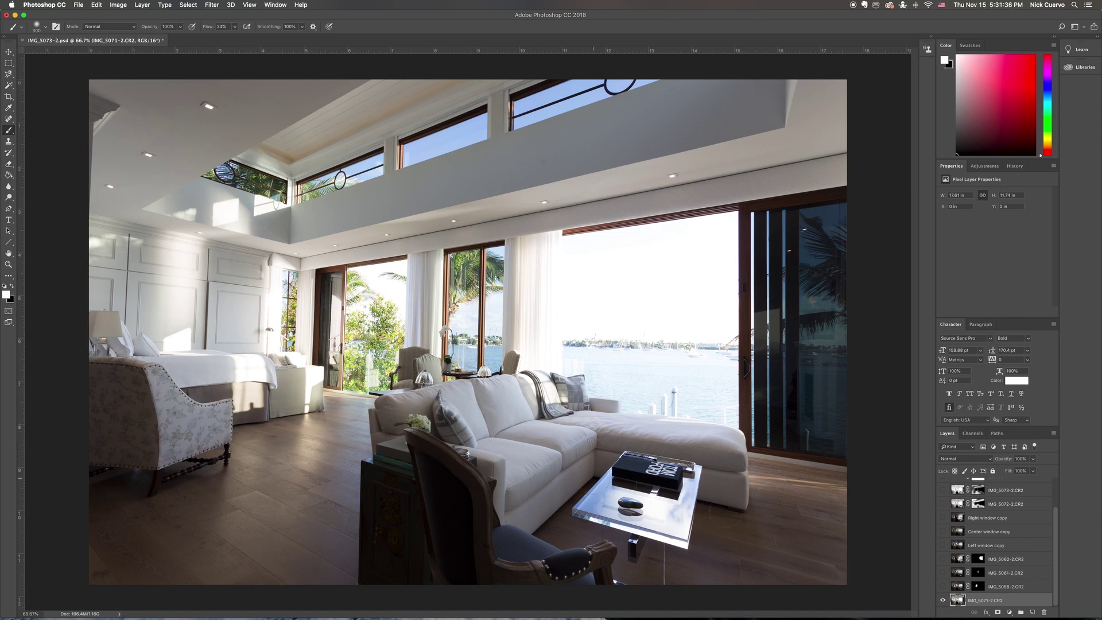
Show the Right window copy layer, giving it a black mask that hides it all and the Darken blend mode
click(995, 519)
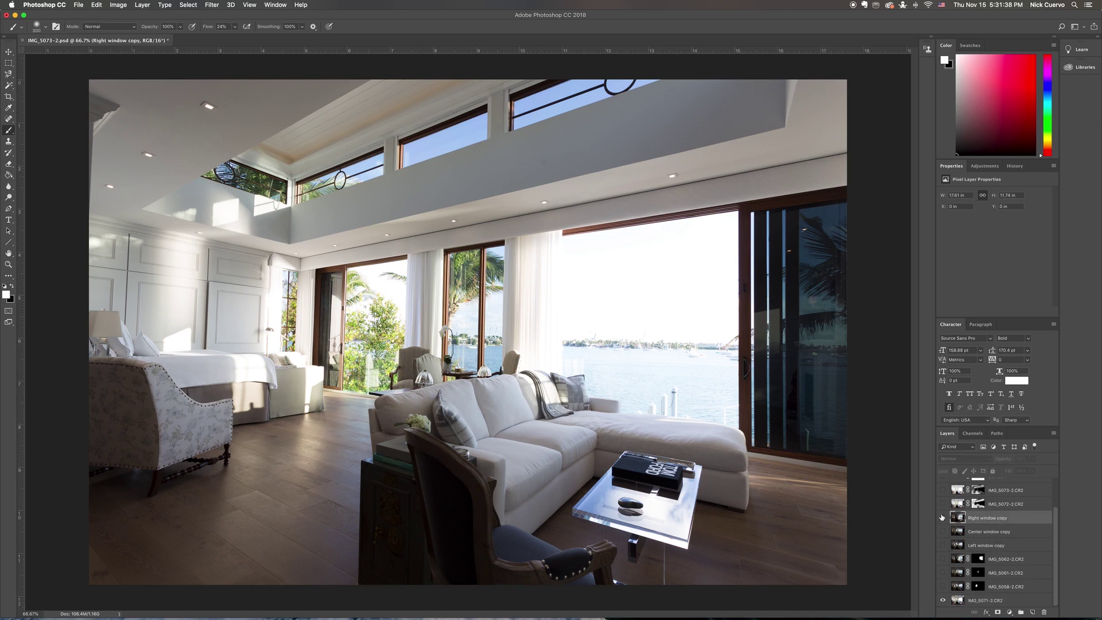
click(942, 518)
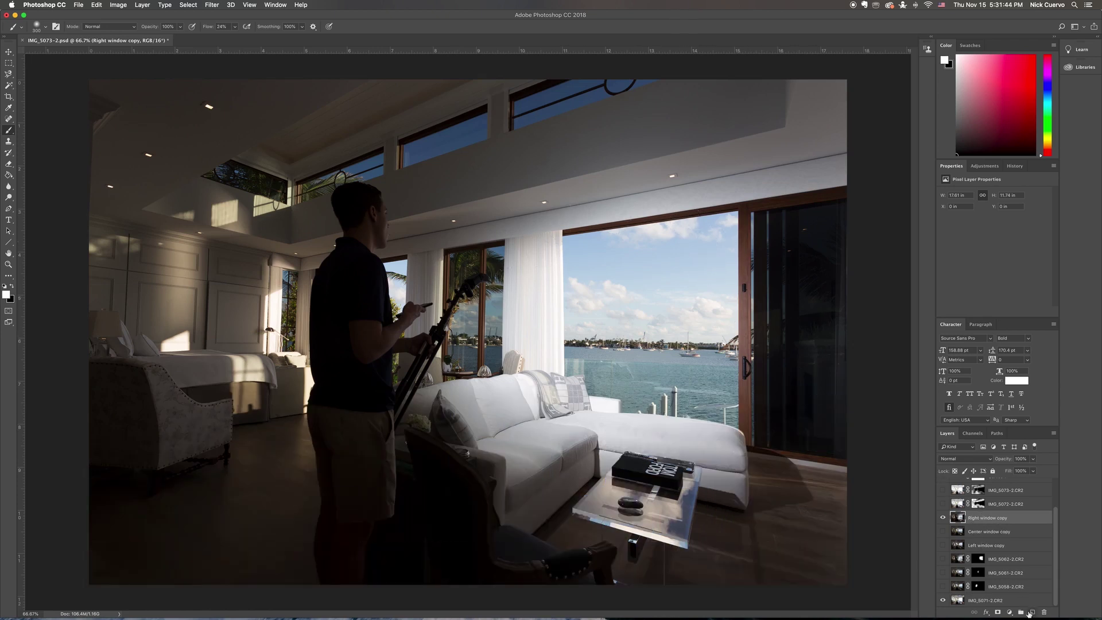
alt+click(1000, 613)
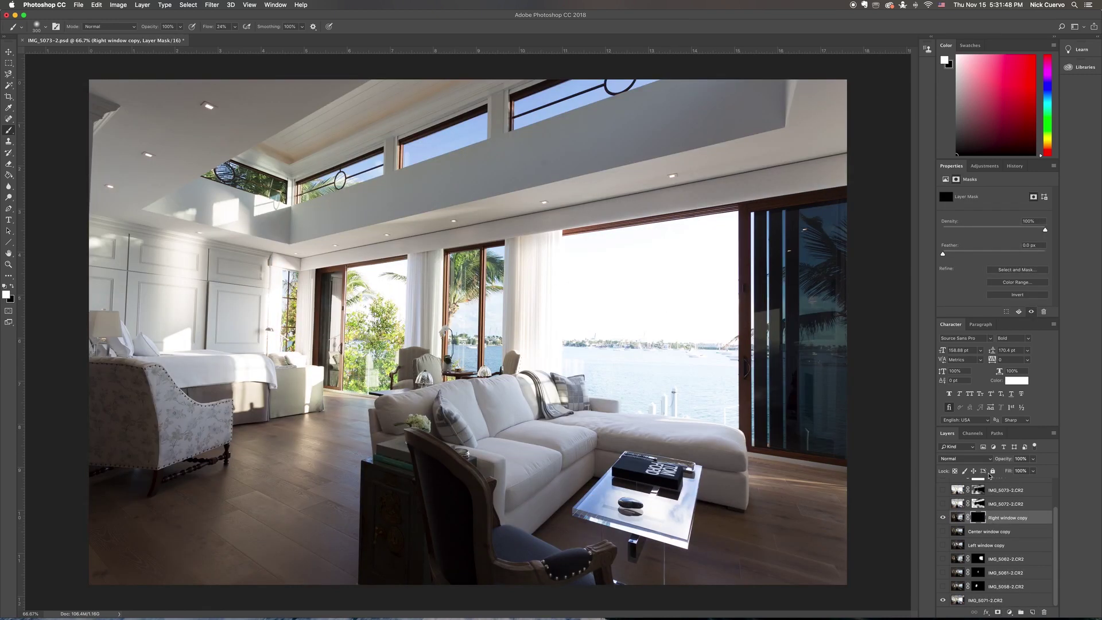
click(962, 459)
click(962, 459)
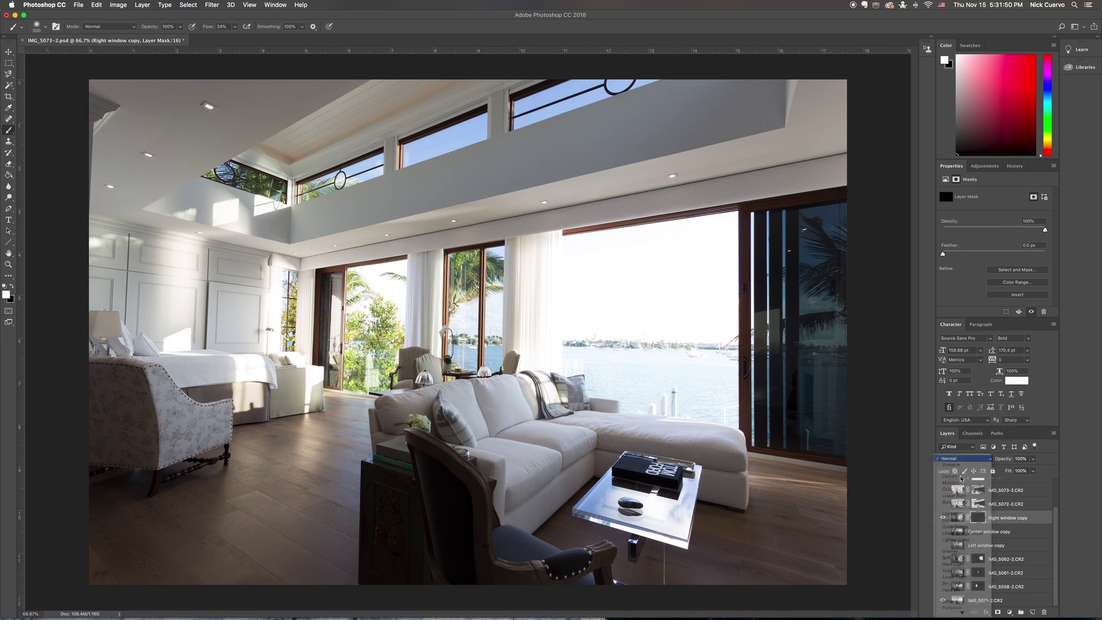
click(963, 460)
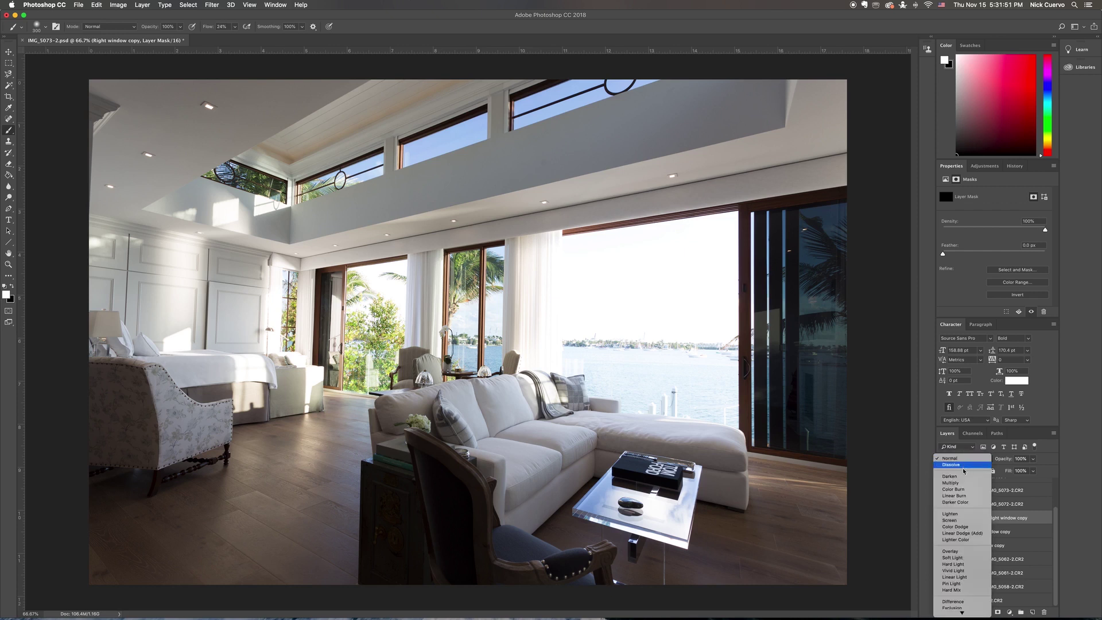
click(962, 477)
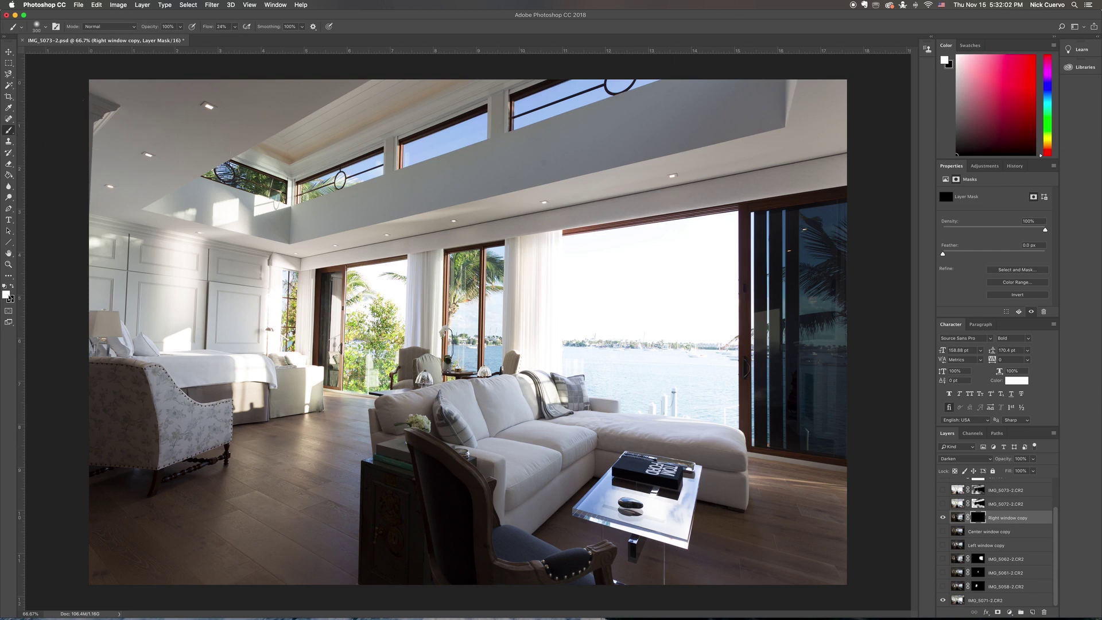
Paint white with an enlarged brush on the Right window copy mask over the large right window, and compare the layer off and on
click(7, 295)
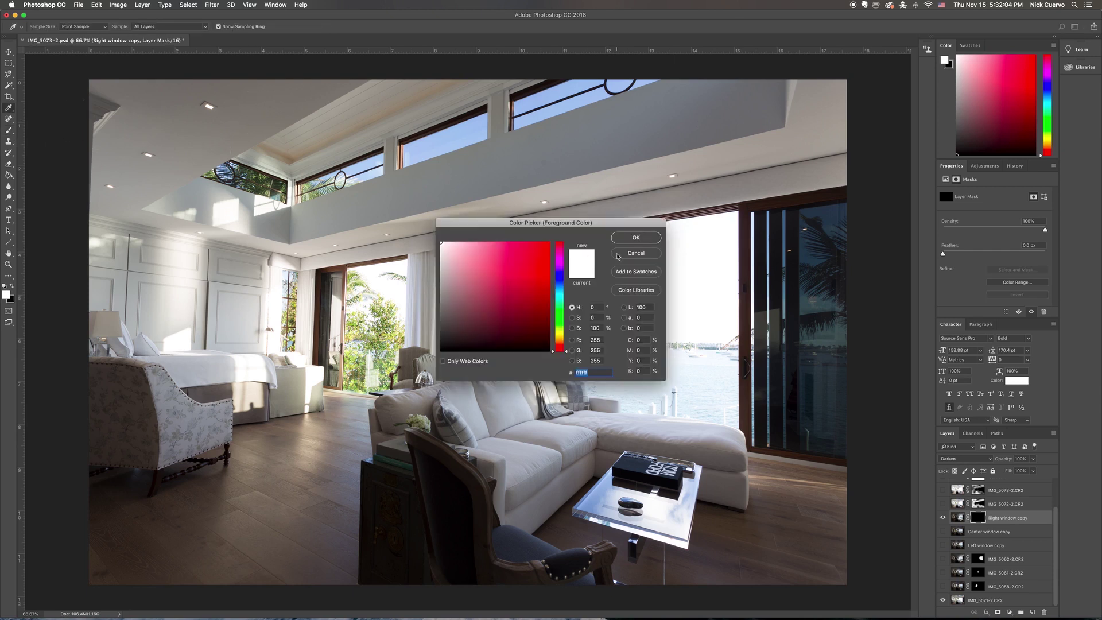
click(618, 255)
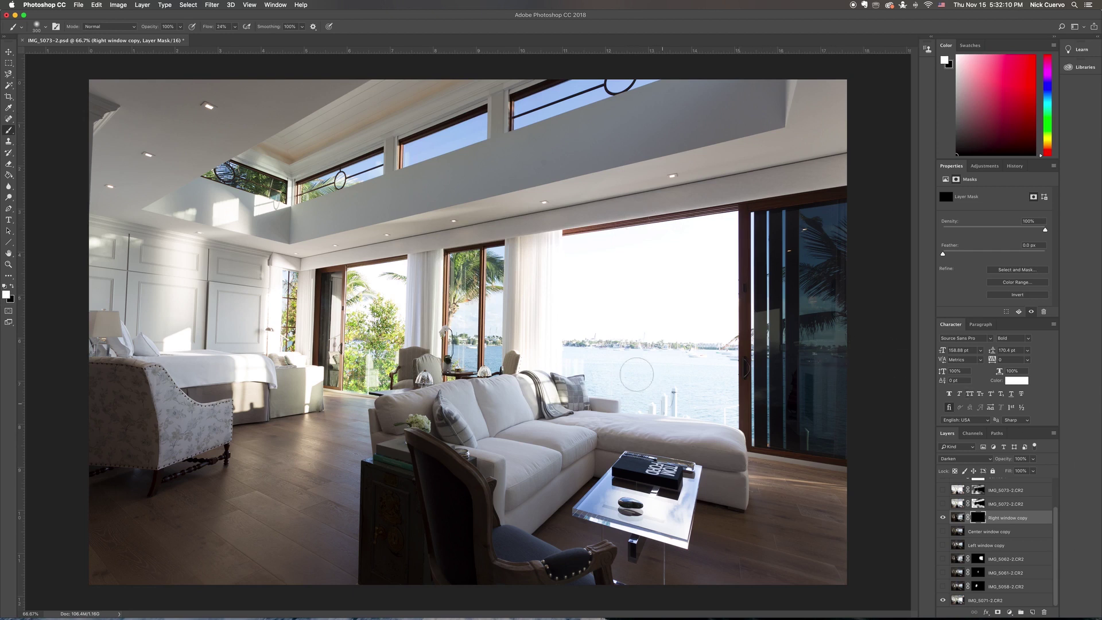
key(bracketright)
key(bracketright)
key(bracketright)
mouse_move(714, 258)
mouse_down()
mouse_move(714, 371)
mouse_move(684, 290)
mouse_move(674, 334)
mouse_move(683, 276)
mouse_move(656, 361)
mouse_move(642, 263)
mouse_move(655, 323)
mouse_move(636, 302)
mouse_move(602, 330)
mouse_move(599, 281)
mouse_move(639, 262)
mouse_move(587, 346)
mouse_move(627, 344)
mouse_move(637, 331)
mouse_move(659, 367)
mouse_move(625, 323)
mouse_move(577, 356)
mouse_move(579, 345)
mouse_move(668, 402)
mouse_move(632, 381)
mouse_move(715, 397)
mouse_move(693, 339)
mouse_move(662, 380)
mouse_move(664, 339)
mouse_move(693, 326)
mouse_move(683, 310)
mouse_move(700, 298)
mouse_move(702, 374)
mouse_move(608, 367)
mouse_move(684, 389)
mouse_move(587, 381)
mouse_move(736, 409)
mouse_move(730, 329)
mouse_move(727, 377)
mouse_move(683, 368)
mouse_move(678, 345)
mouse_move(721, 286)
mouse_move(715, 249)
mouse_move(558, 247)
mouse_move(560, 313)
mouse_move(566, 298)
mouse_move(578, 362)
mouse_move(694, 412)
mouse_move(704, 411)
mouse_move(587, 299)
mouse_move(581, 321)
mouse_move(675, 269)
mouse_move(579, 301)
mouse_move(701, 258)
mouse_move(581, 246)
mouse_move(593, 344)
mouse_move(582, 385)
mouse_move(671, 244)
mouse_move(631, 402)
mouse_move(710, 328)
mouse_move(686, 364)
mouse_move(704, 376)
mouse_move(710, 405)
mouse_move(596, 383)
mouse_move(712, 396)
mouse_move(696, 253)
mouse_move(714, 270)
mouse_move(720, 259)
mouse_move(696, 236)
mouse_move(652, 230)
mouse_move(585, 257)
mouse_move(593, 247)
mouse_move(743, 241)
mouse_move(632, 270)
mouse_move(585, 255)
mouse_move(570, 264)
mouse_move(586, 367)
mouse_move(669, 239)
mouse_move(572, 264)
mouse_move(741, 243)
mouse_move(575, 295)
mouse_move(745, 313)
mouse_move(564, 352)
mouse_move(726, 378)
mouse_move(568, 359)
mouse_move(696, 407)
mouse_move(751, 409)
mouse_move(650, 356)
mouse_move(709, 271)
mouse_move(725, 406)
mouse_move(664, 351)
mouse_move(576, 345)
mouse_move(573, 388)
mouse_up()
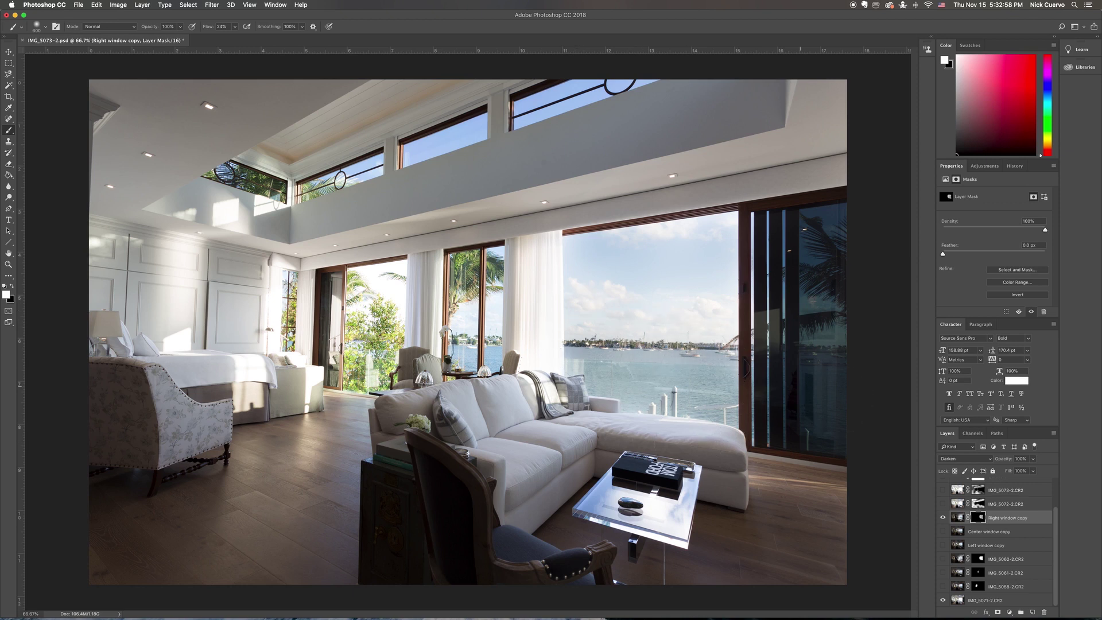
click(944, 518)
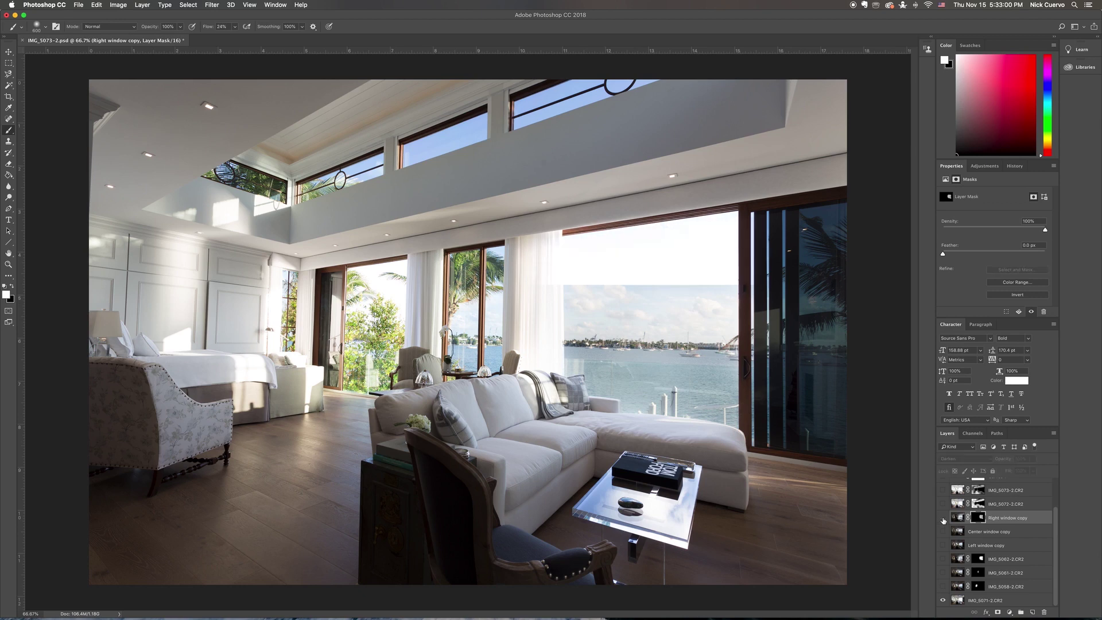
click(943, 518)
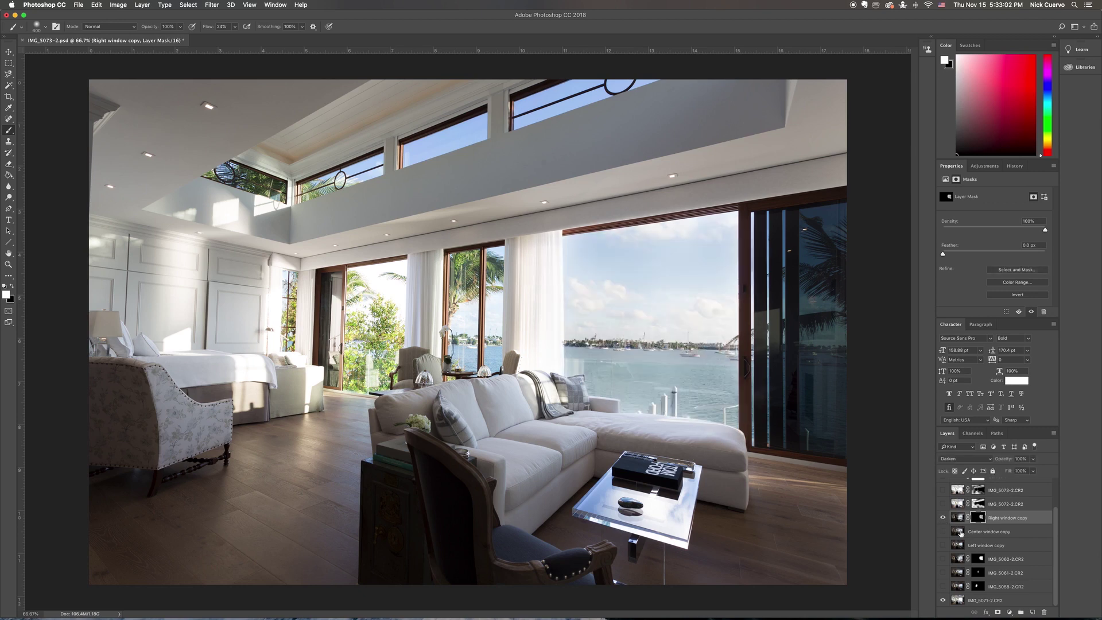
Show the Center window copy layer, giving it a black mask that hides it all and the Darken blend mode
click(961, 533)
click(943, 533)
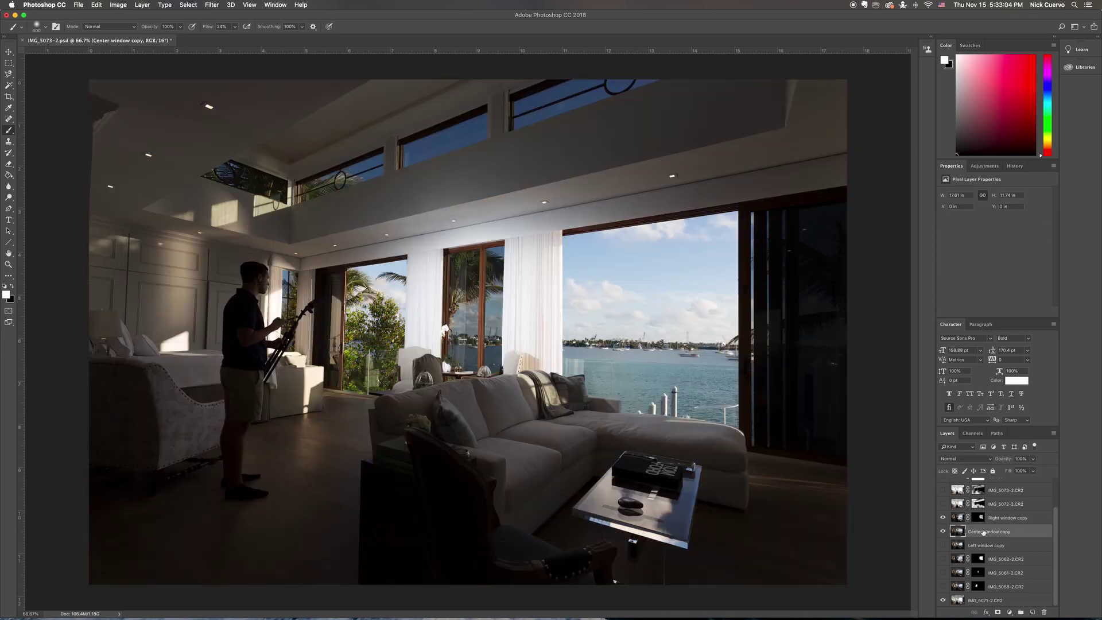
alt+click(999, 613)
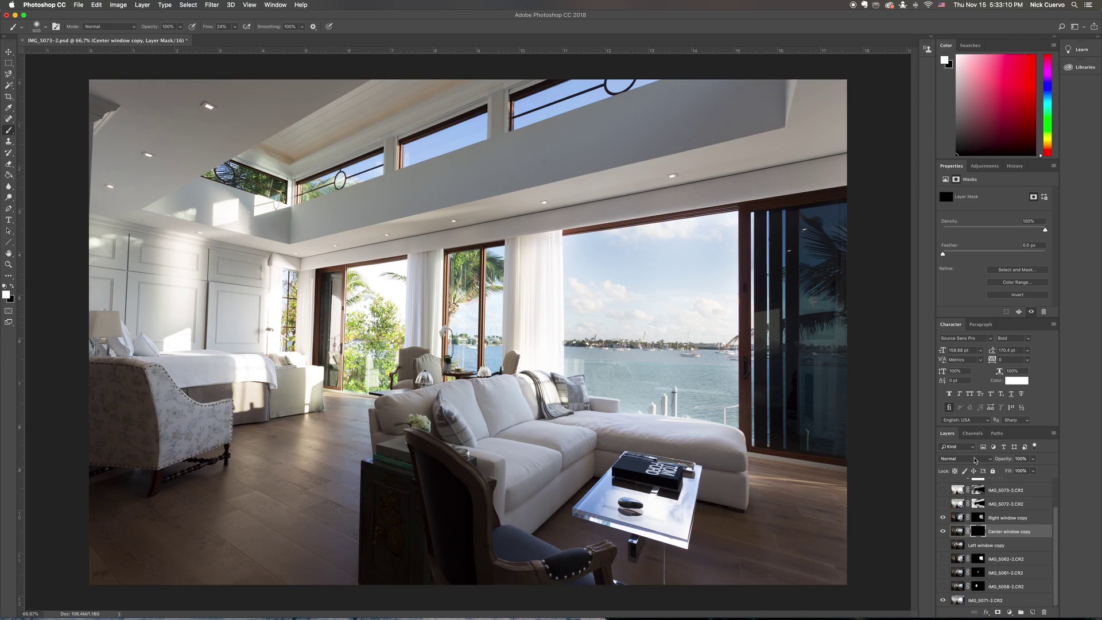
click(970, 460)
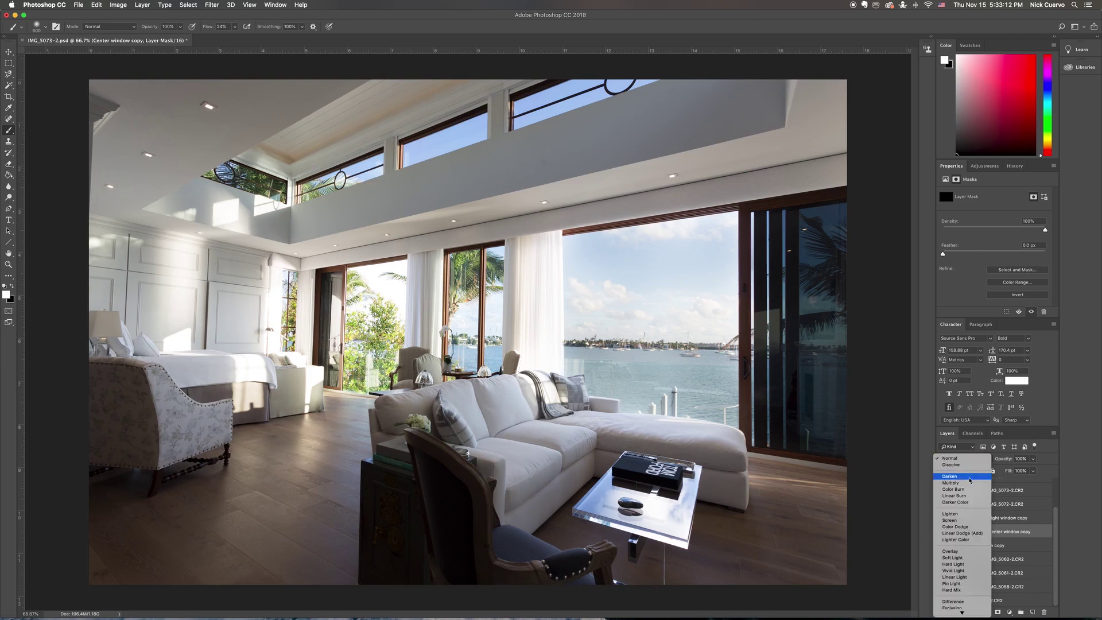
click(971, 477)
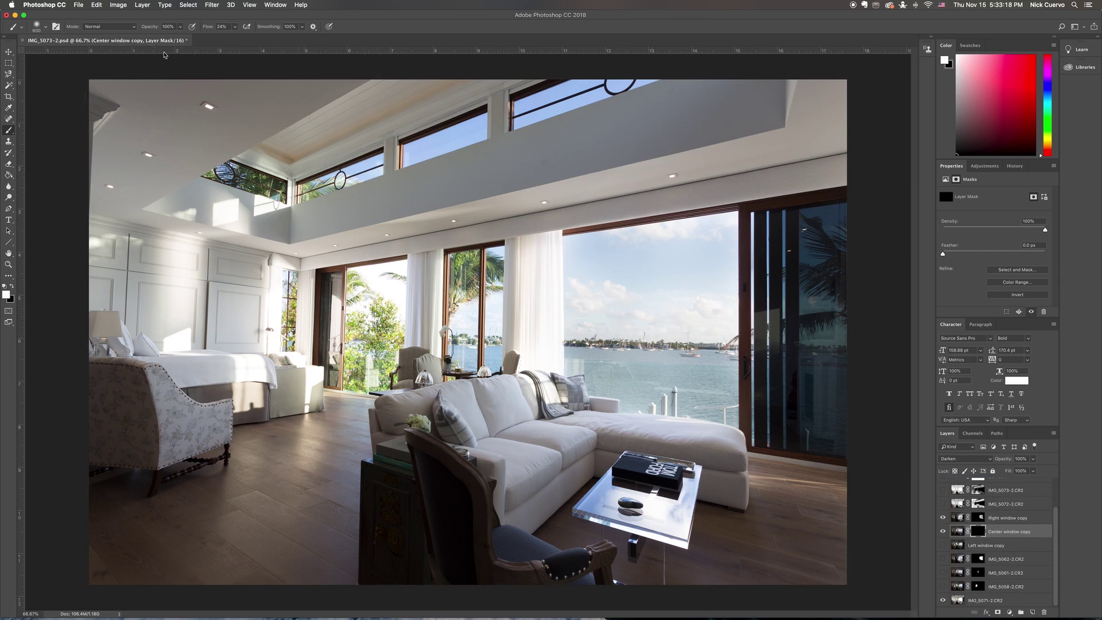
Paint white over the center window on its layer mask with a smaller brush at 15% flow, and compare the layer off and on
click(236, 28)
click(362, 28)
key(bracketleft)
key(bracketleft)
mouse_move(494, 265)
mouse_down()
mouse_move(493, 361)
mouse_move(469, 304)
mouse_move(461, 351)
mouse_move(473, 350)
mouse_move(473, 299)
mouse_move(487, 282)
mouse_move(483, 369)
mouse_up()
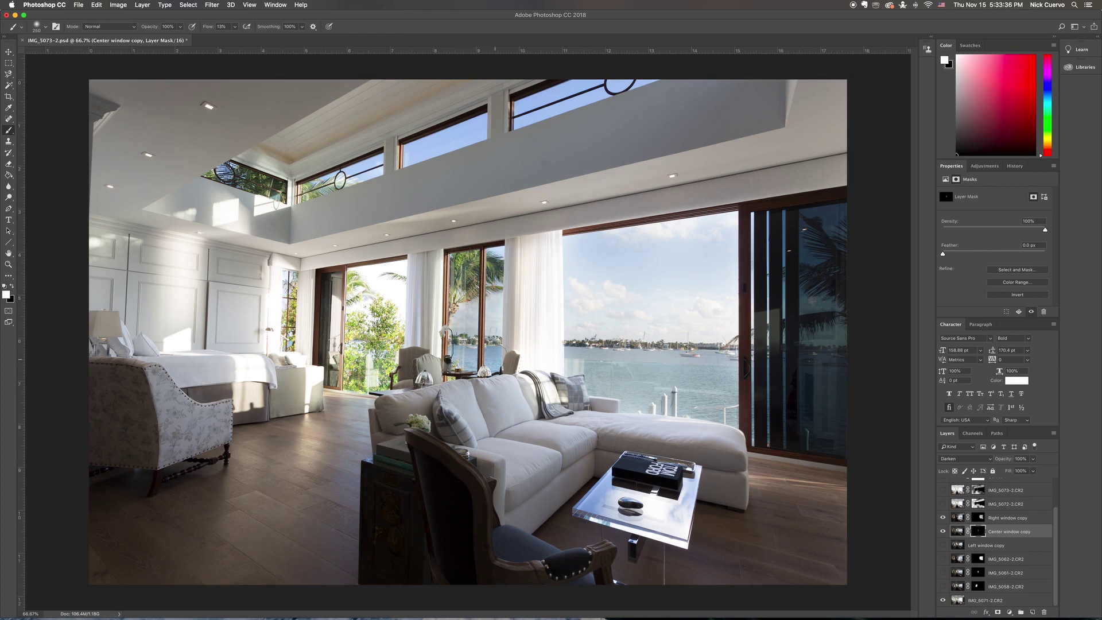
click(944, 532)
click(943, 532)
Show the Left window copy layer, giving it a black mask that hides it all and the Darken blend mode
click(958, 547)
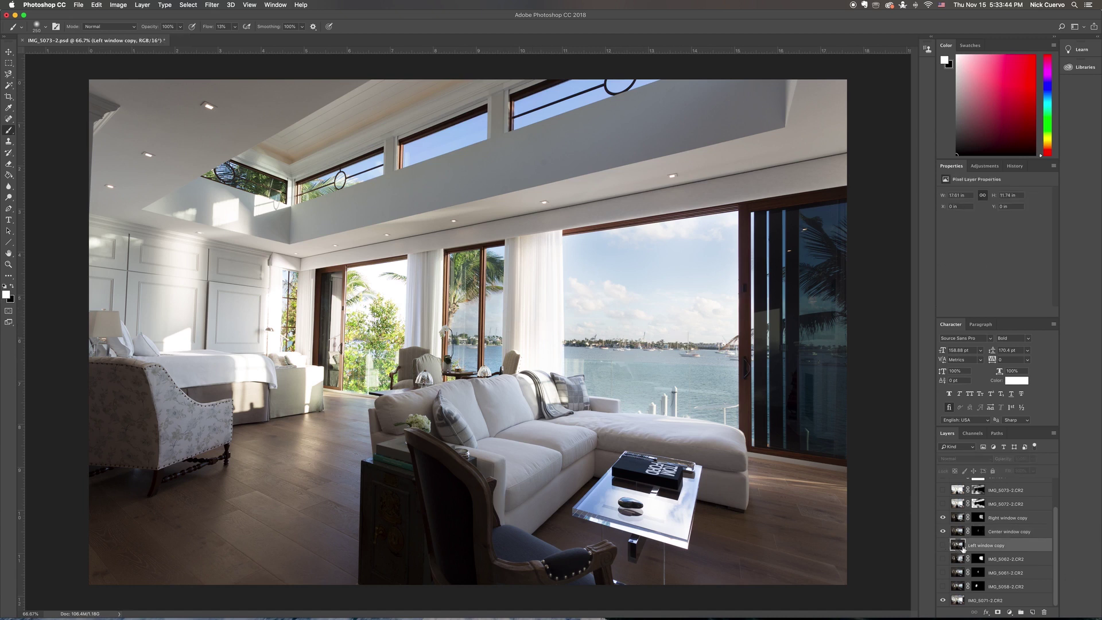
click(944, 546)
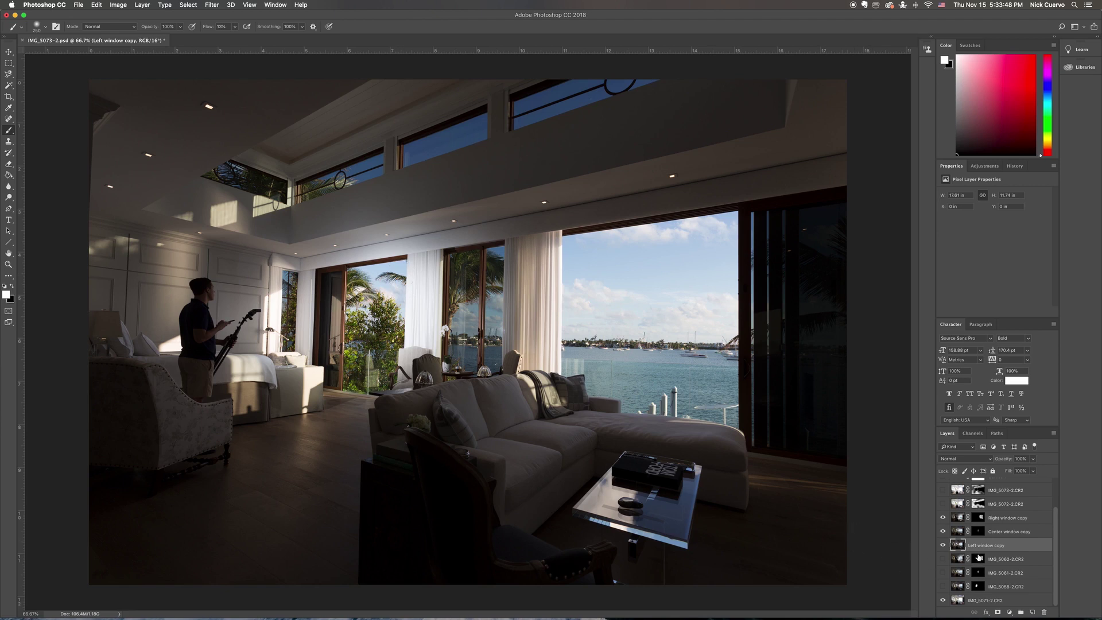
alt+click(998, 613)
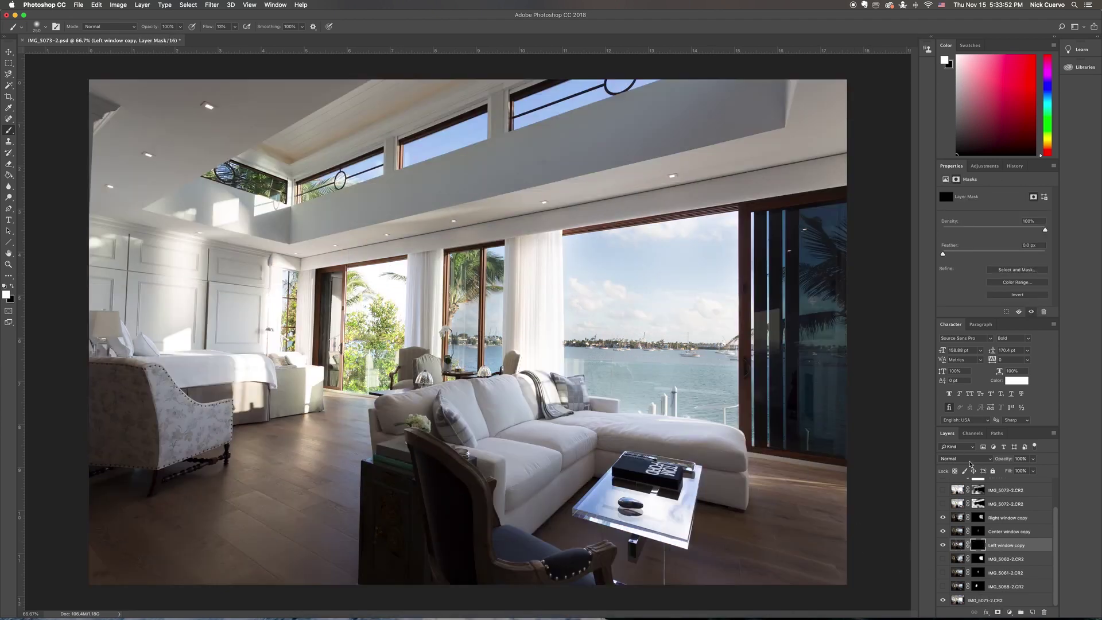
click(962, 459)
click(969, 480)
Paint white over the left window on its layer mask at 23% flow, and hide the three window copy layers for comparison
click(234, 26)
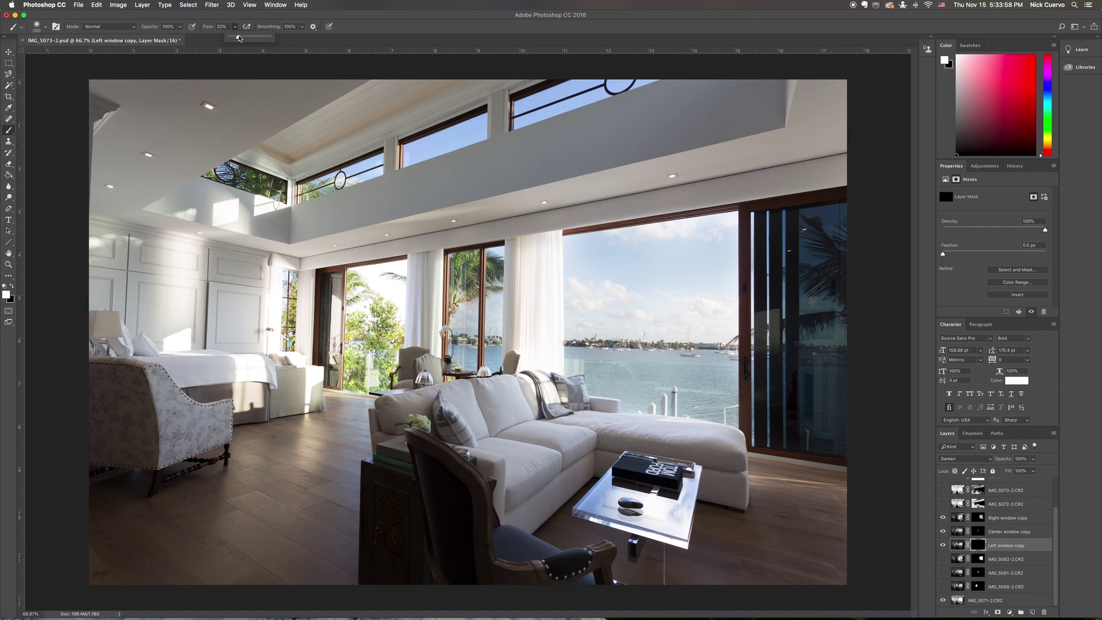
click(385, 30)
key(bracketright)
key(bracketright)
mouse_move(387, 329)
mouse_down()
mouse_move(386, 283)
mouse_move(364, 322)
mouse_move(360, 281)
mouse_move(357, 348)
mouse_move(394, 346)
mouse_move(387, 372)
mouse_move(359, 384)
mouse_move(350, 376)
mouse_move(356, 277)
mouse_move(407, 266)
mouse_move(396, 331)
mouse_move(345, 314)
mouse_move(342, 347)
mouse_move(372, 332)
mouse_move(370, 386)
mouse_move(352, 384)
mouse_move(367, 378)
mouse_move(391, 295)
mouse_move(366, 317)
mouse_move(400, 274)
mouse_move(403, 311)
mouse_move(382, 283)
mouse_up()
key(bracketleft)
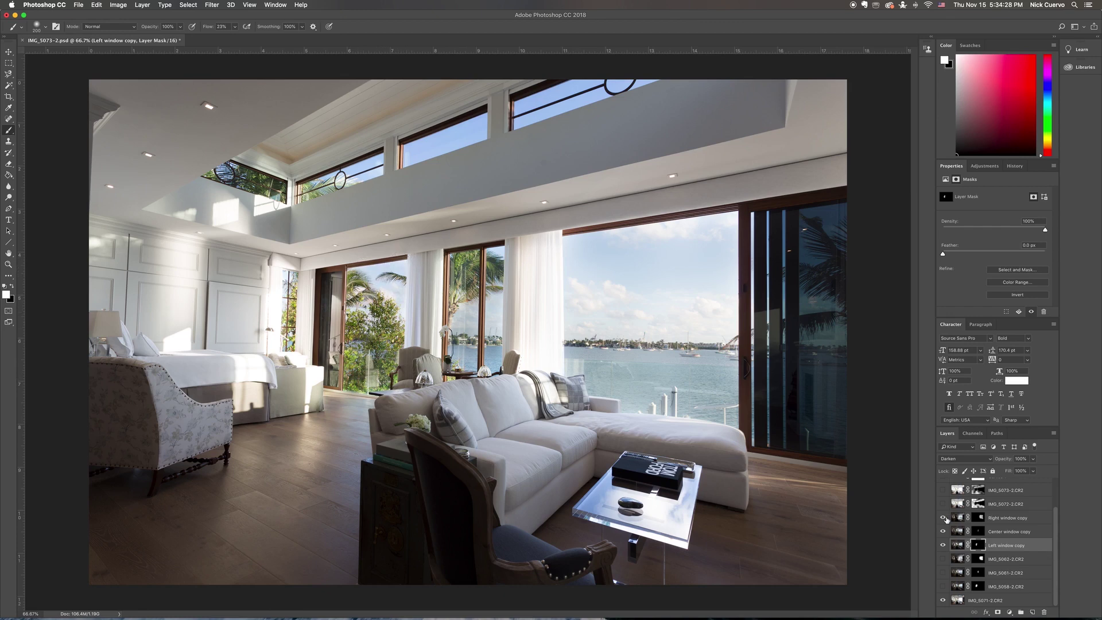
click(943, 545)
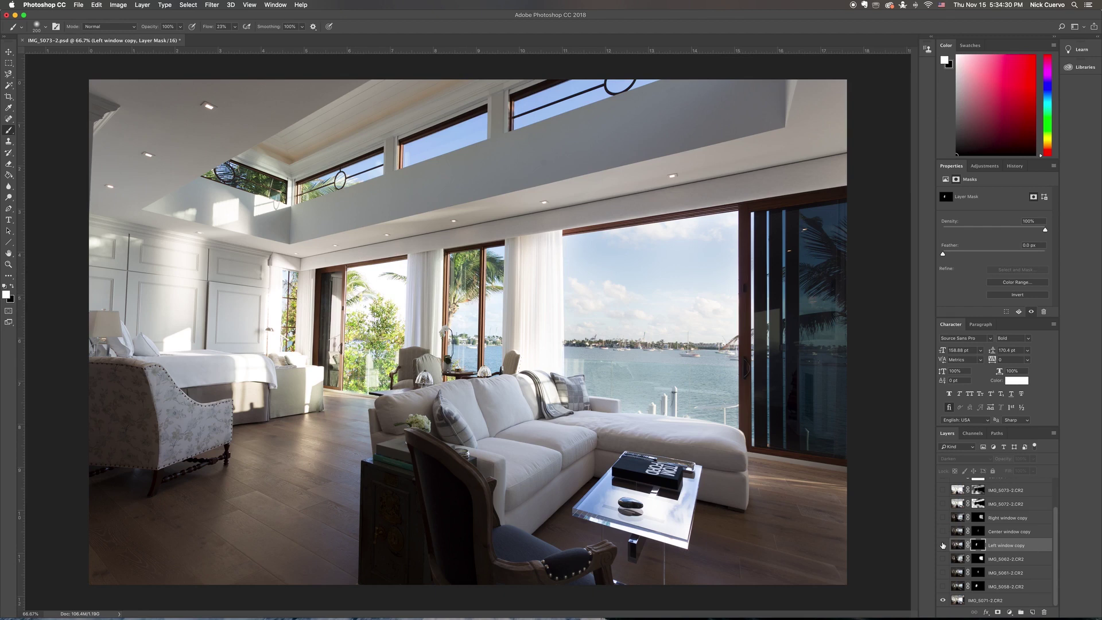